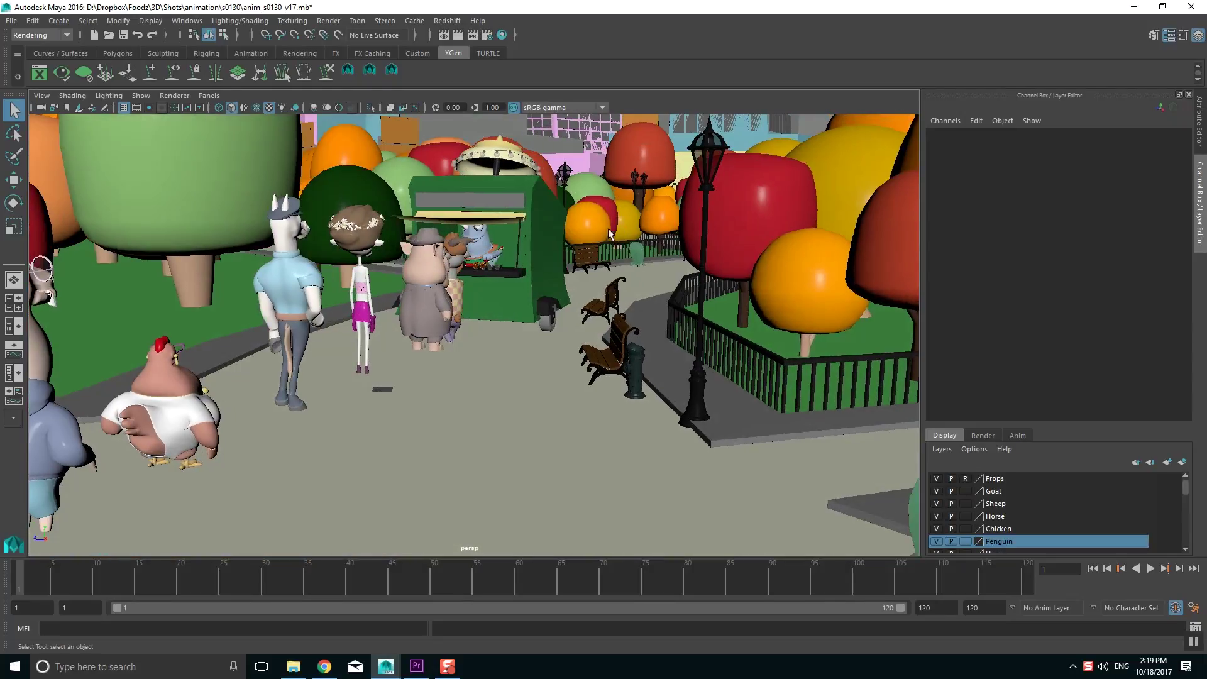
# Track the persp view forward through the park toward the green food truck and waiting characters
pyautogui.keyDown('alt'); pyautogui.moveTo(608, 228); pyautogui.dragTo(672, 316, button='middle'); pyautogui.keyUp('alt')
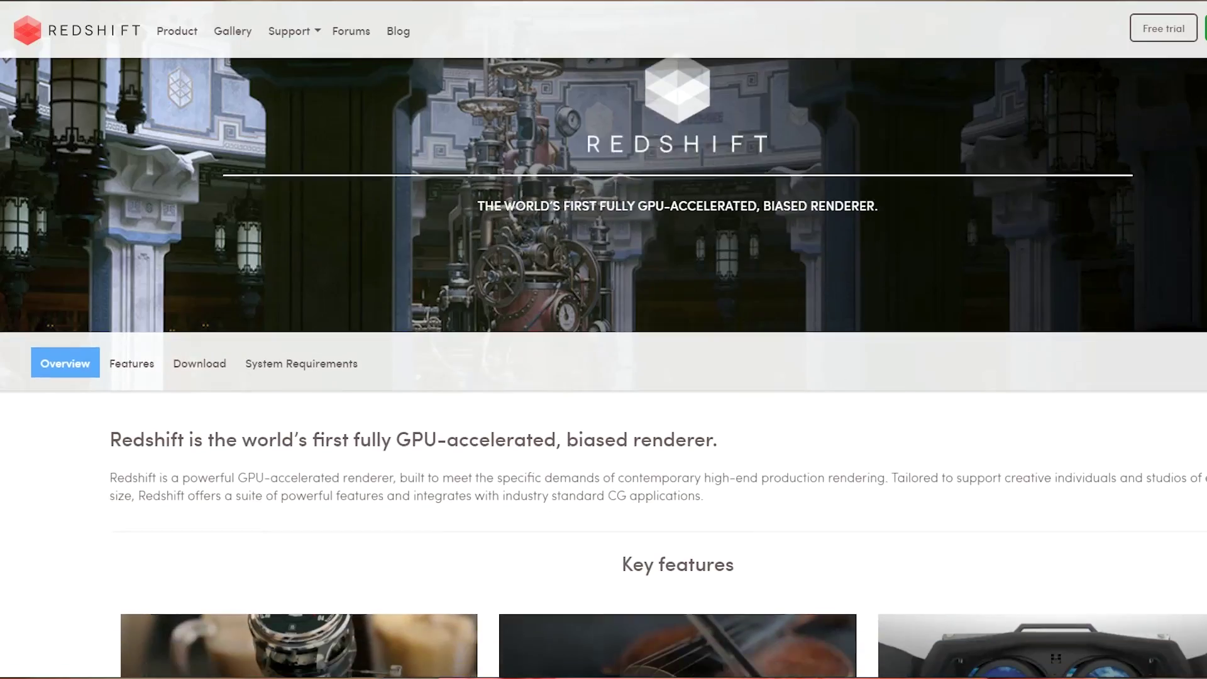
# Step through the Shading, Lighting, Cameras and AOVs features to the Maya section
pyautogui.scroll(-5, 603, 340)
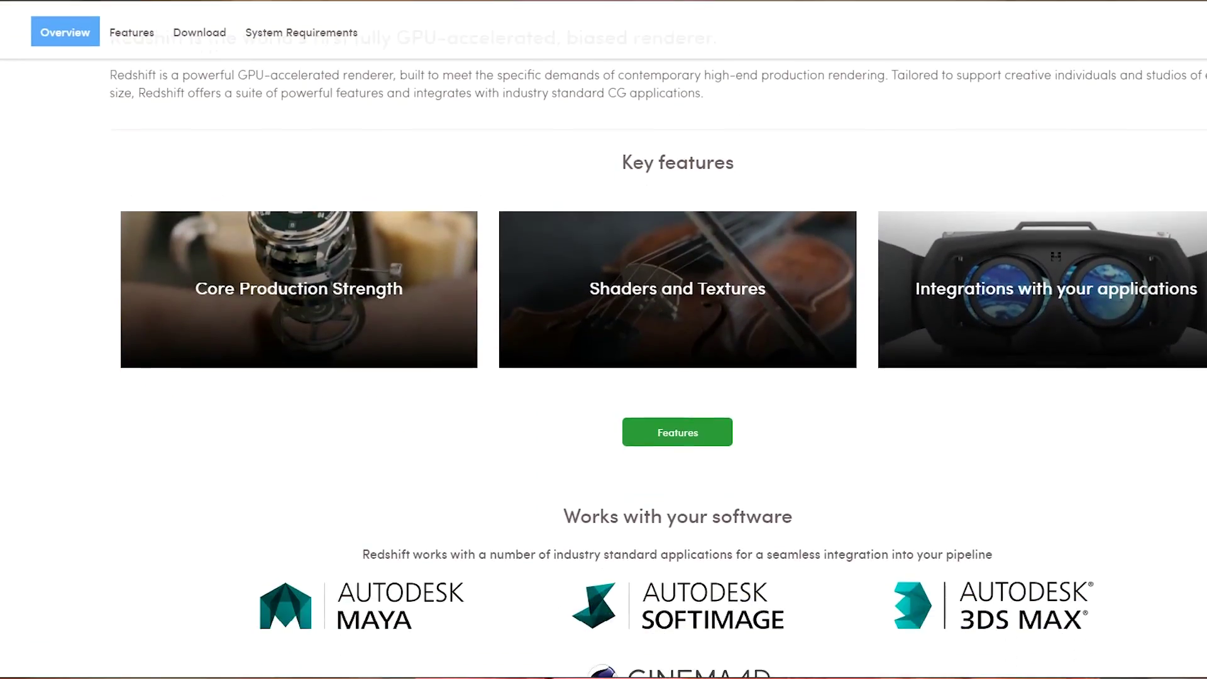
pyautogui.scroll(-8, 604, 340)
pyautogui.scroll(-2, 603, 340)
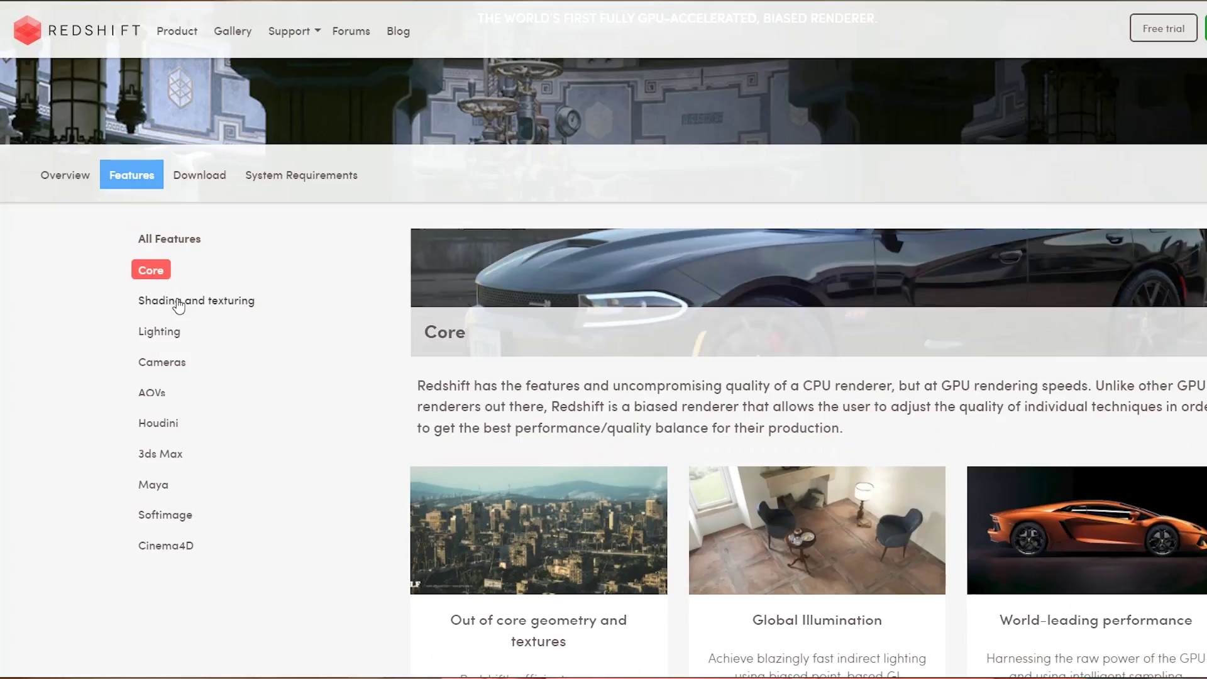
pyautogui.click(181, 298)
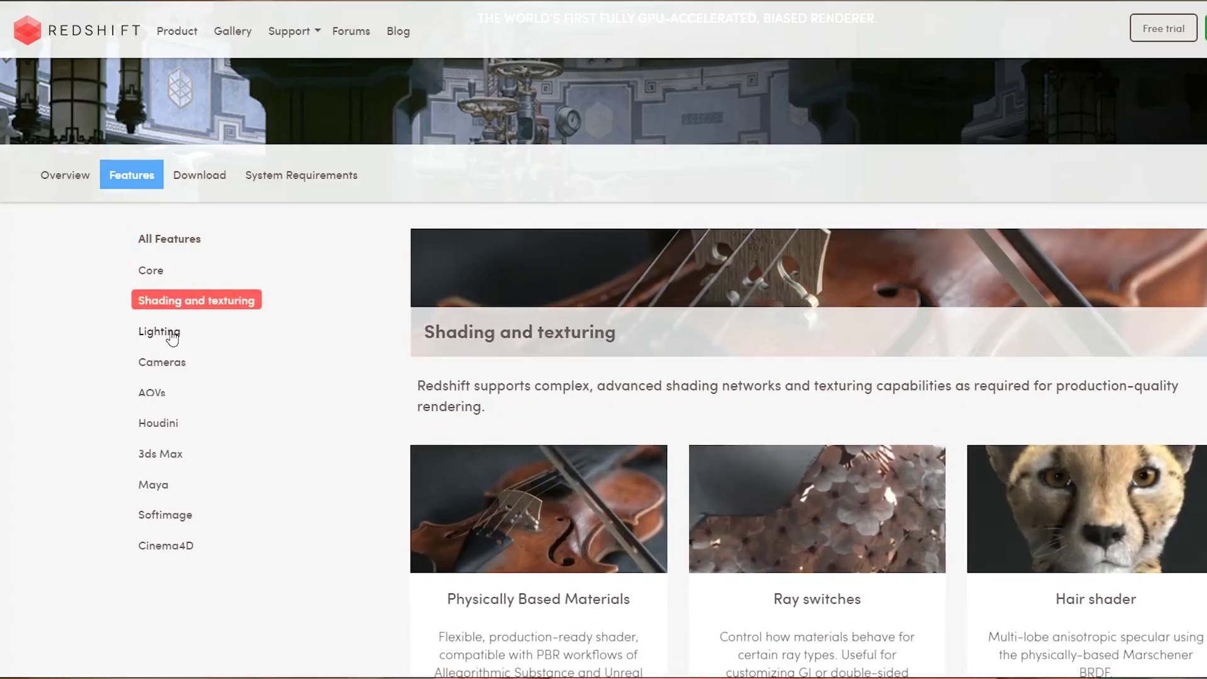
pyautogui.click(172, 338)
pyautogui.click(166, 367)
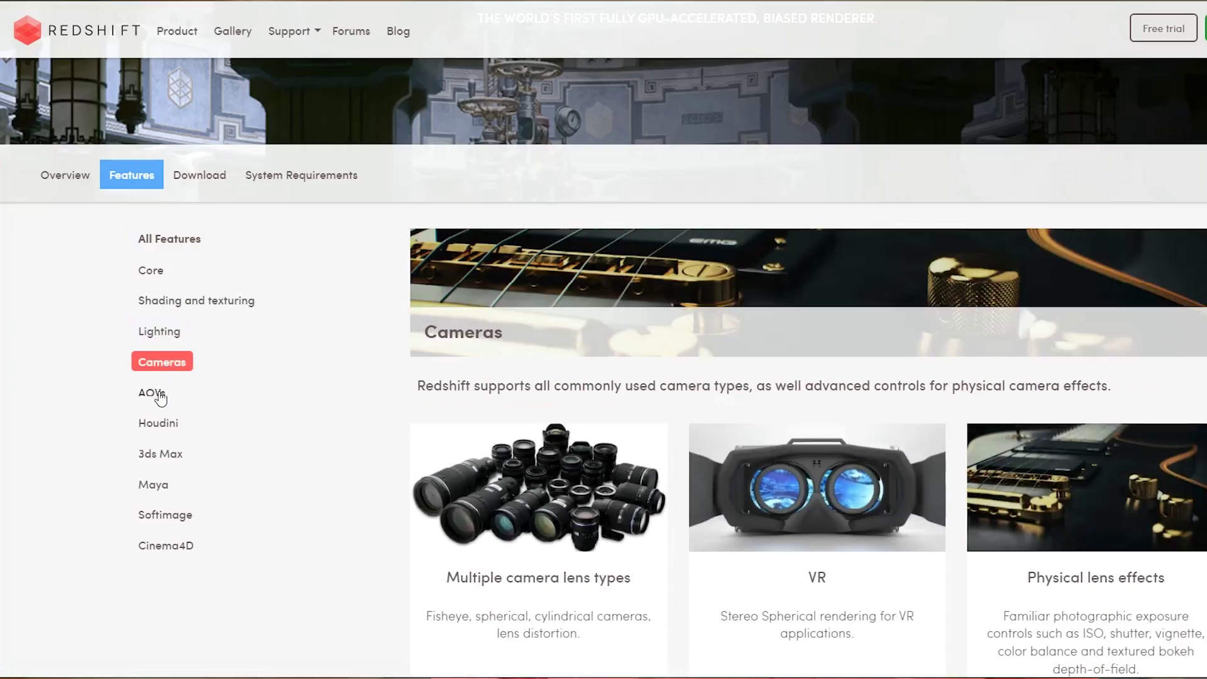
pyautogui.click(156, 393)
pyautogui.click(154, 484)
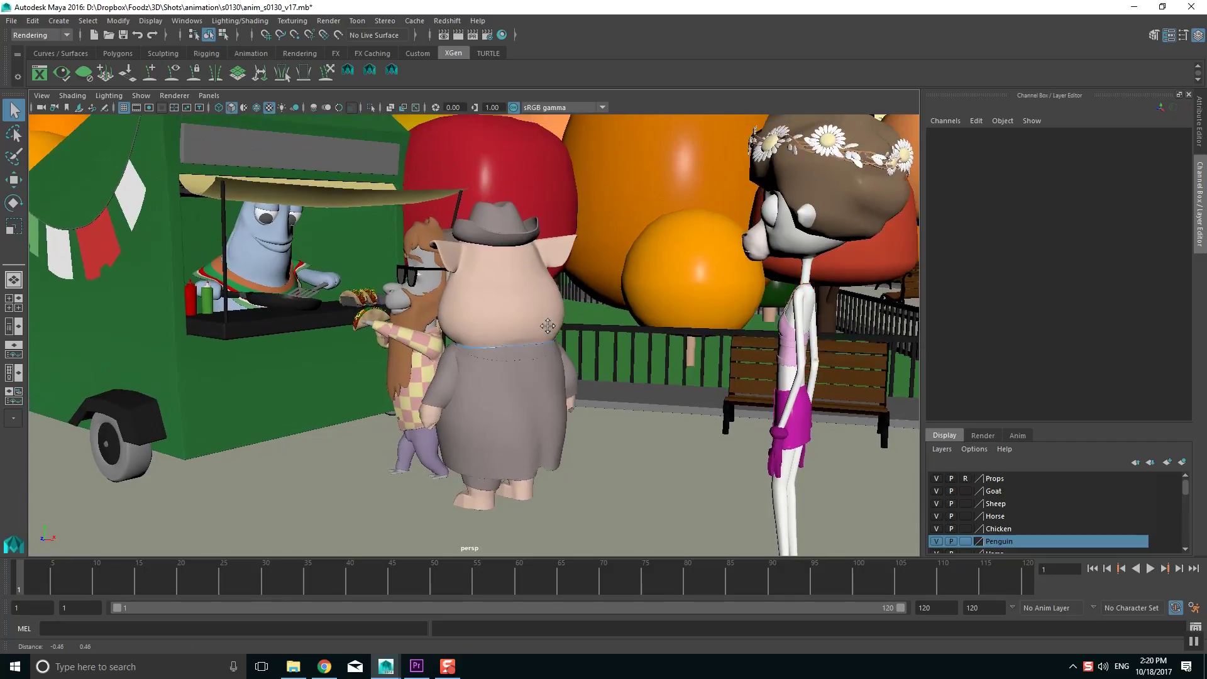
# Tumble the persp camera around the pig rig, then around the chicken rig
pyautogui.keyDown('alt'); pyautogui.moveTo(484, 314); pyautogui.dragTo(544, 318); pyautogui.keyUp('alt')
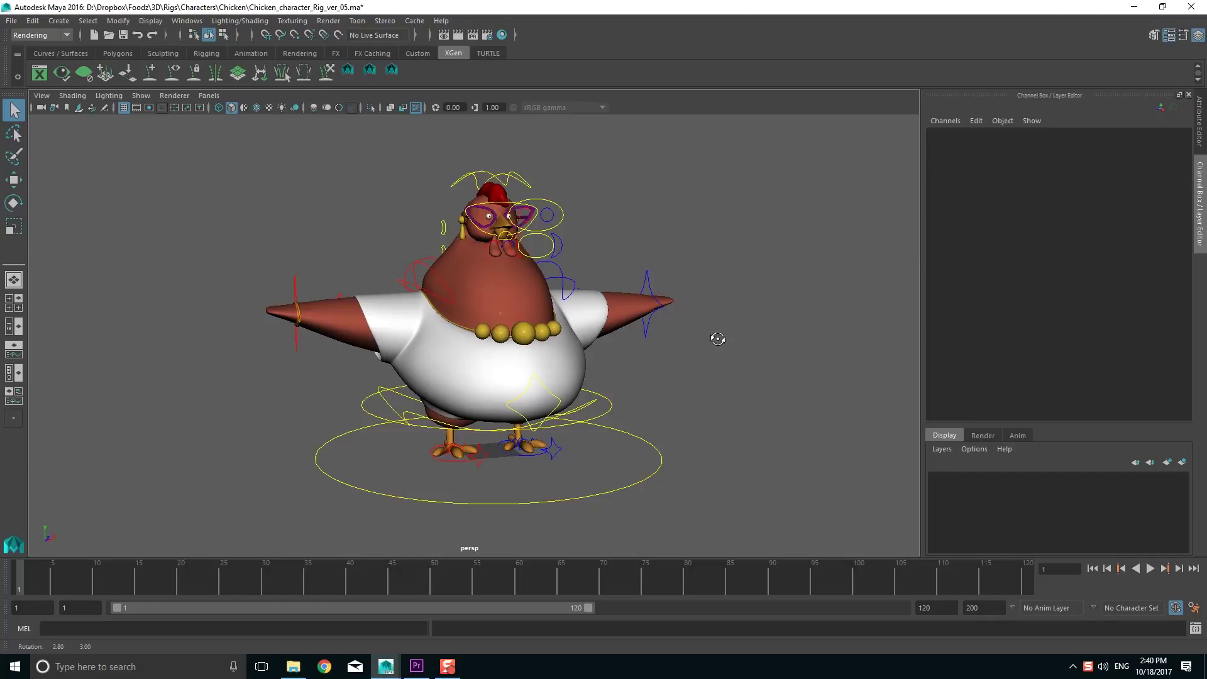
pyautogui.keyDown('alt'); pyautogui.moveTo(717, 336); pyautogui.dragTo(677, 337); pyautogui.keyUp('alt')
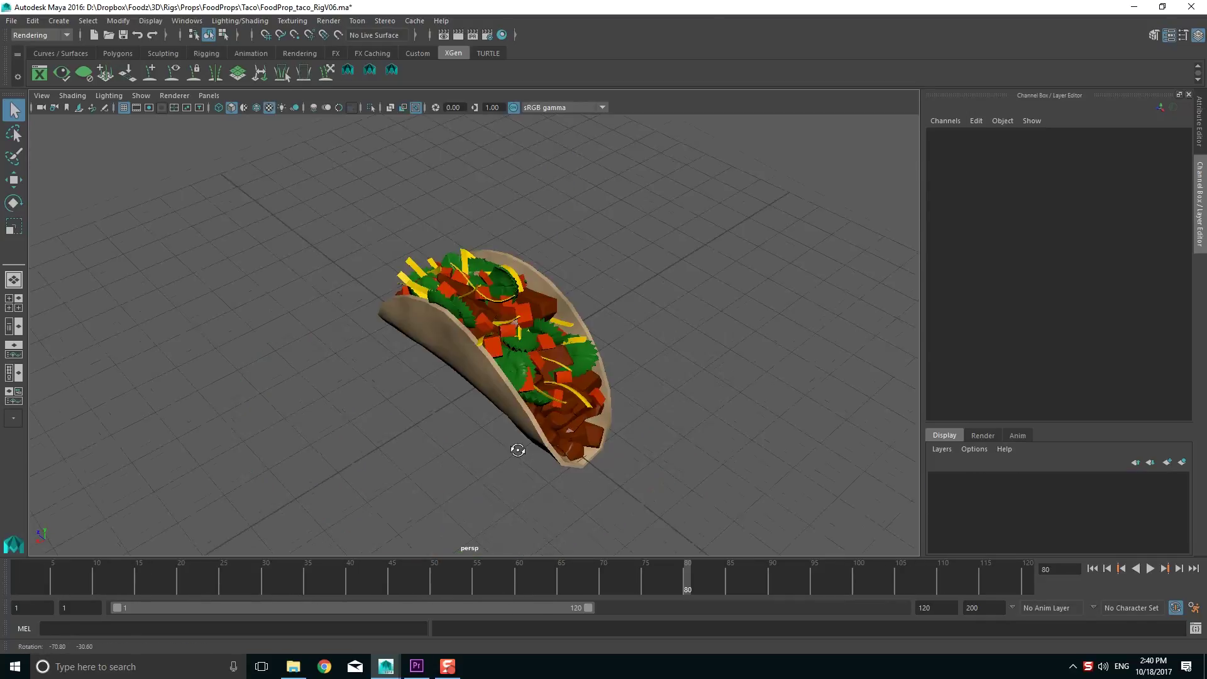
# Tumble around the taco rig, then swing to front and three-quarter views of the sushi truck
pyautogui.keyDown('alt'); pyautogui.moveTo(512, 446); pyautogui.dragTo(539, 417); pyautogui.keyUp('alt')
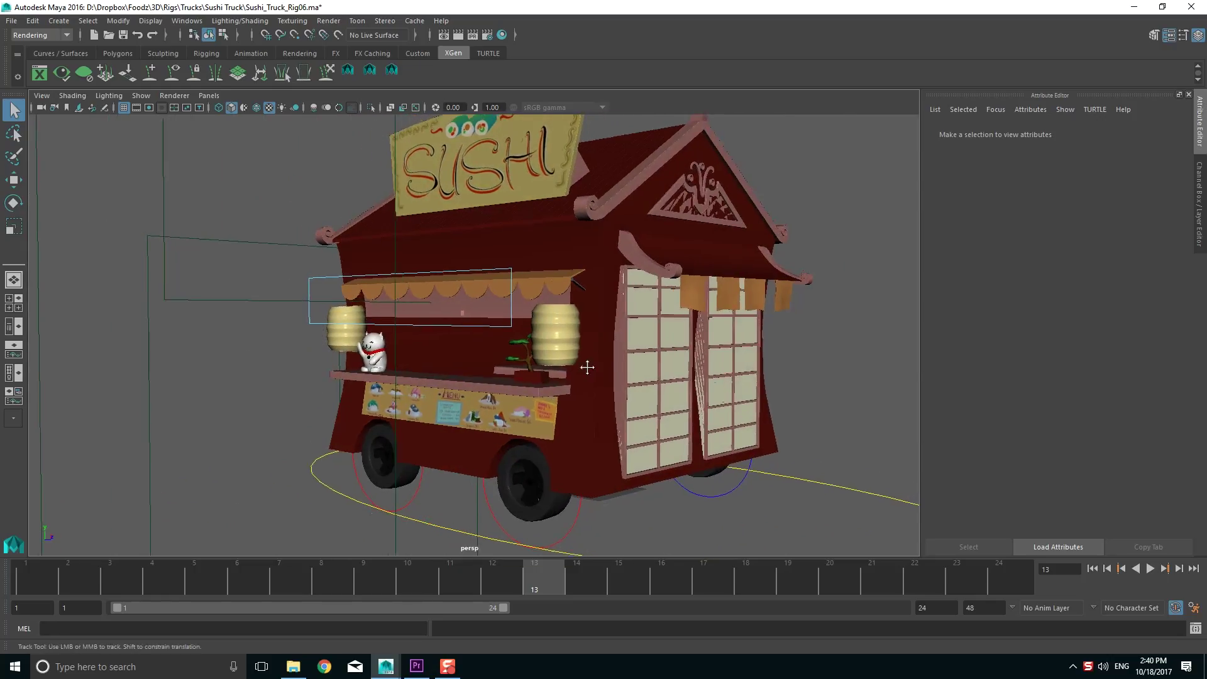
pyautogui.keyDown('alt'); pyautogui.moveTo(587, 367); pyautogui.dragTo(477, 386); pyautogui.keyUp('alt')
pyautogui.keyDown('alt'); pyautogui.moveTo(478, 386); pyautogui.dragTo(485, 386, button='right'); pyautogui.keyUp('alt')
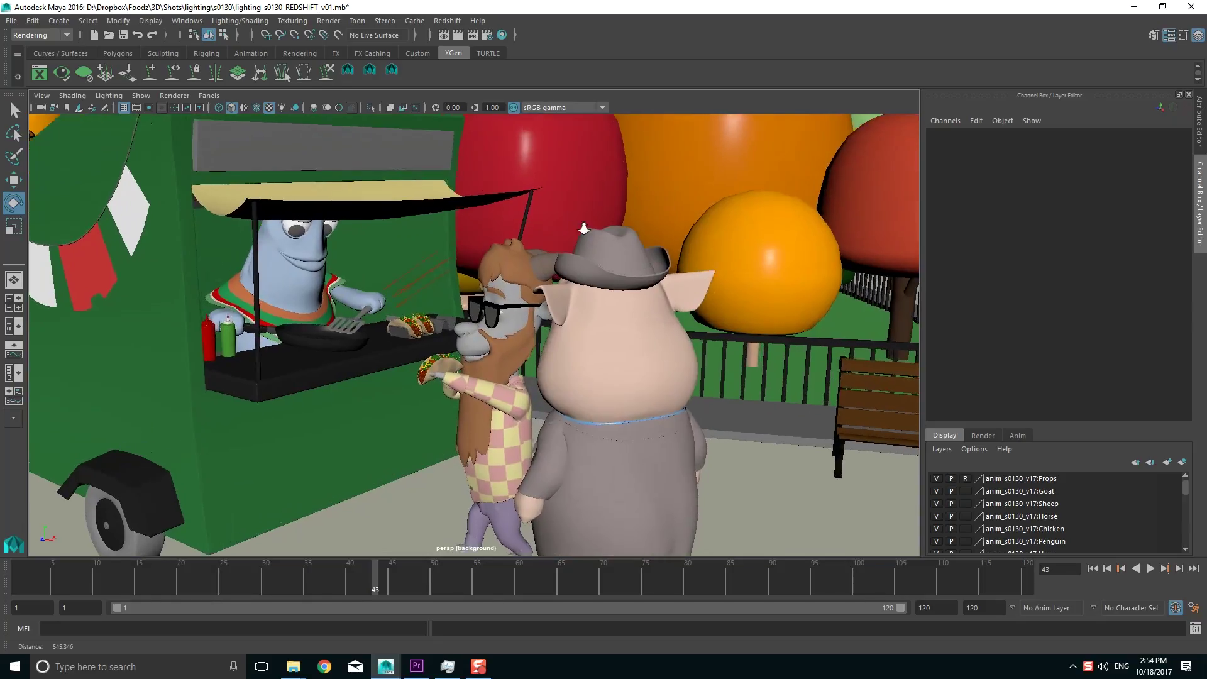
# Uncheck Casts Shadows in Render Stats for the tacotruck_frame mesh
pyautogui.keyDown('alt'); pyautogui.moveTo(415, 232); pyautogui.dragTo(437, 237, button='right'); pyautogui.keyUp('alt')
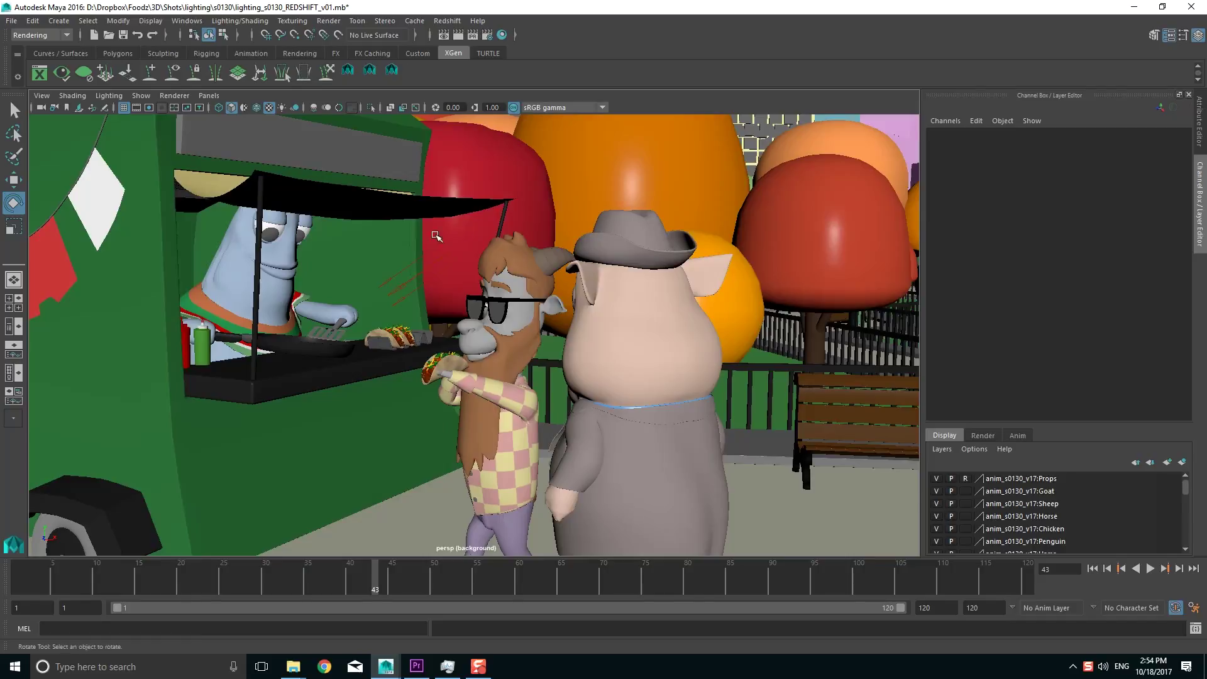
pyautogui.click(426, 253)
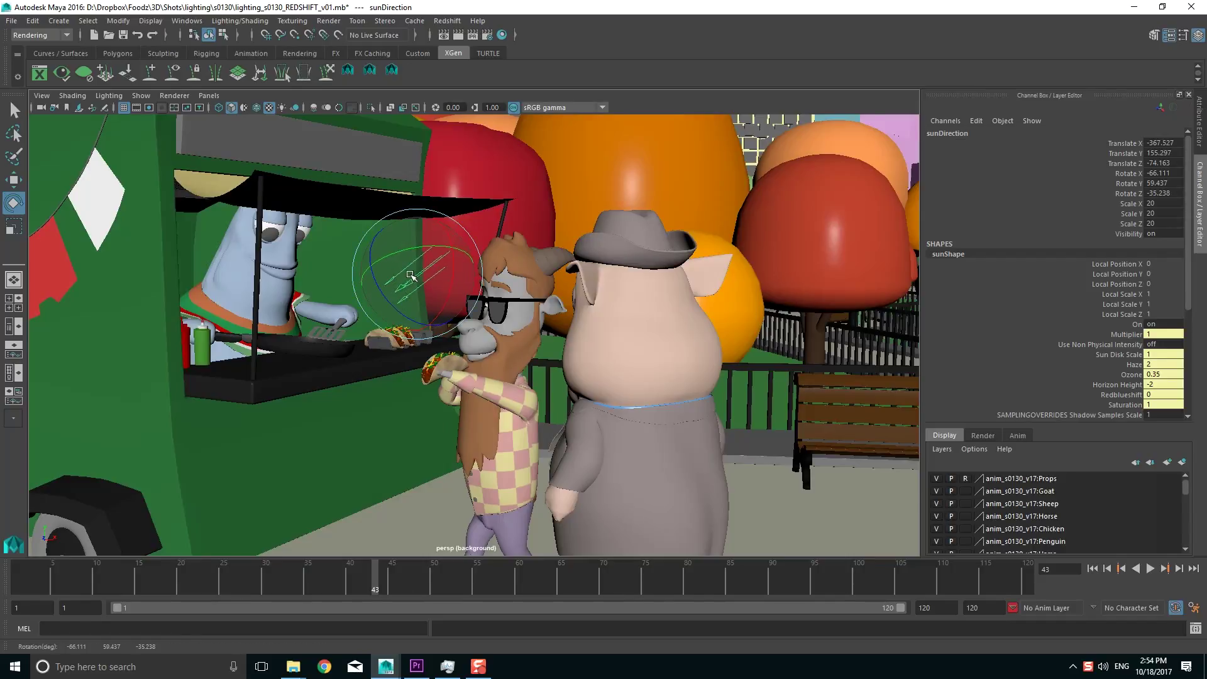
pyautogui.keyDown('alt'); pyautogui.moveTo(420, 285); pyautogui.dragTo(496, 258); pyautogui.keyUp('alt')
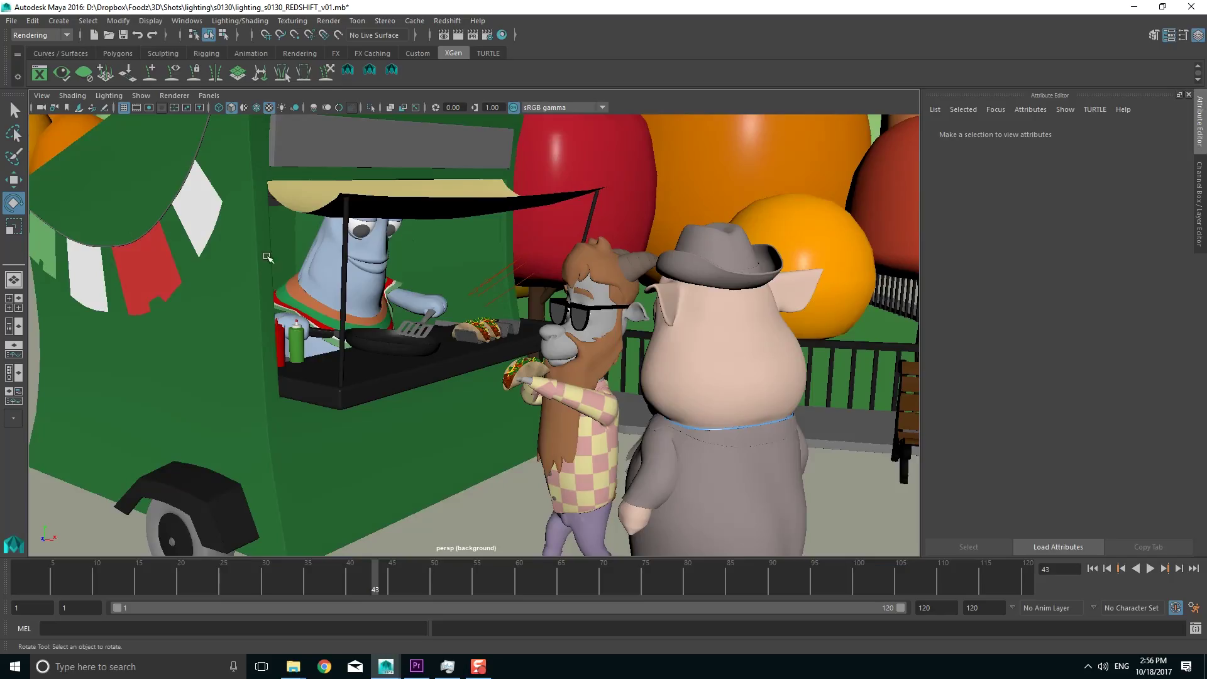
pyautogui.click(244, 274)
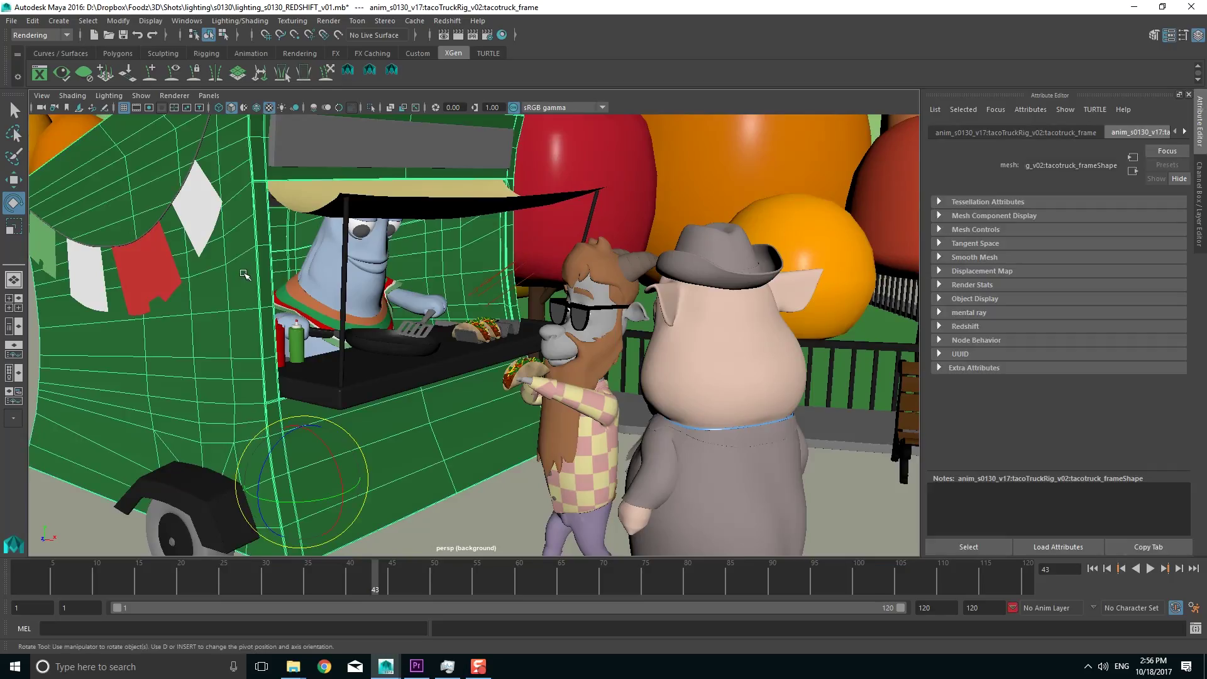
pyautogui.click(971, 285)
pyautogui.click(1063, 299)
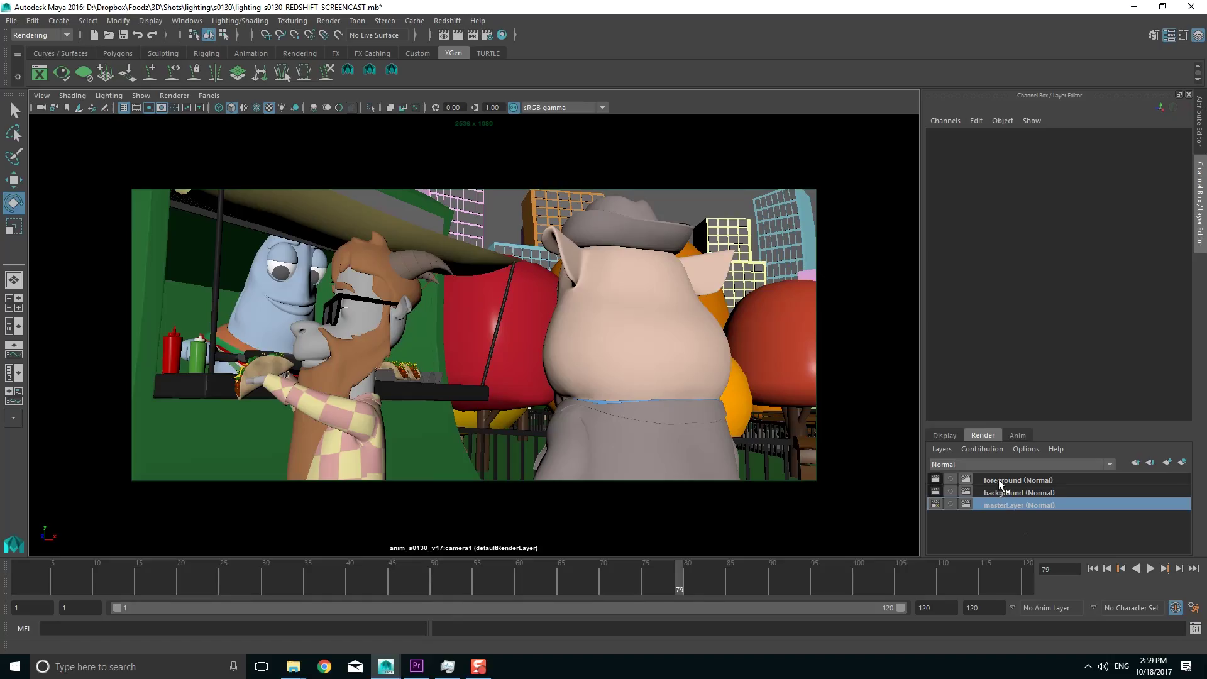
pyautogui.click(998, 480)
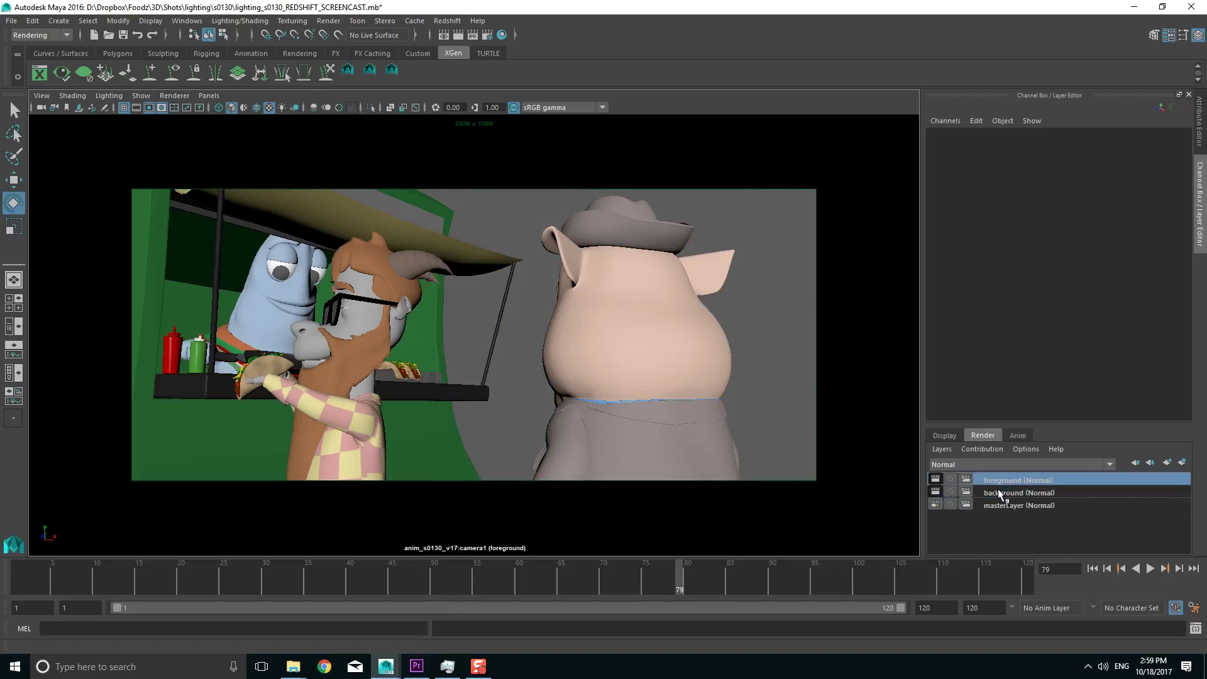
pyautogui.click(998, 489)
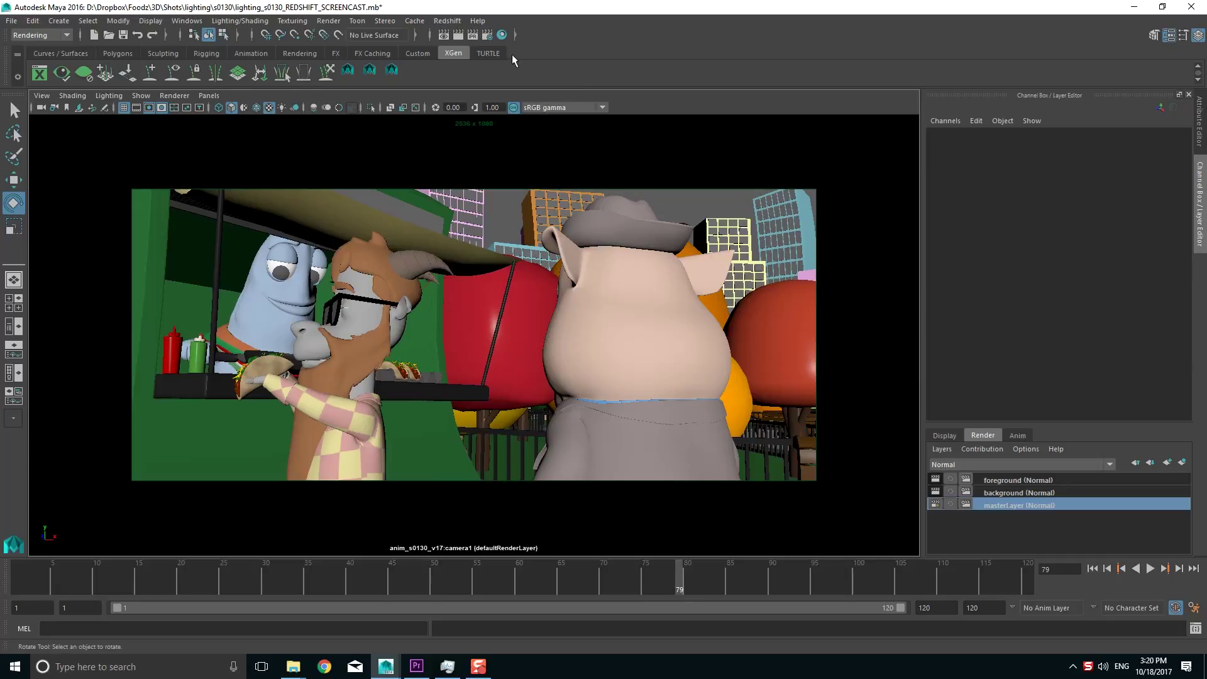
pyautogui.click(486, 36)
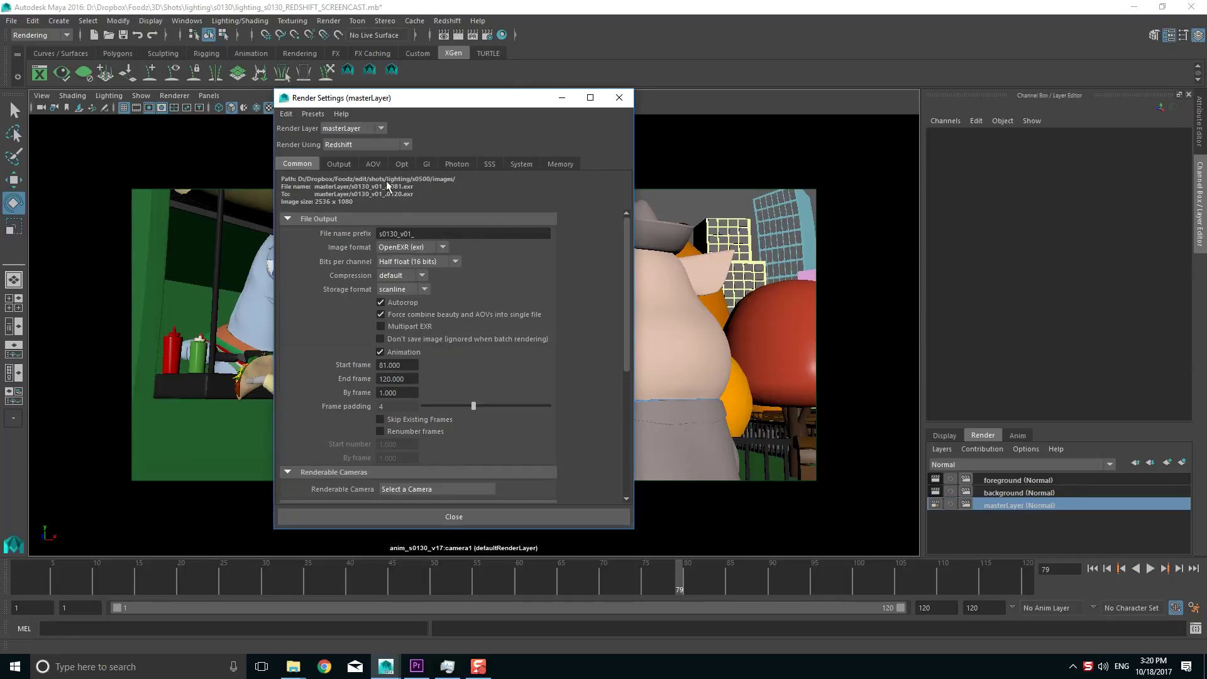
# Show the master layer's Redshift AOV tab and scroll the Available AOVs list
pyautogui.click(373, 163)
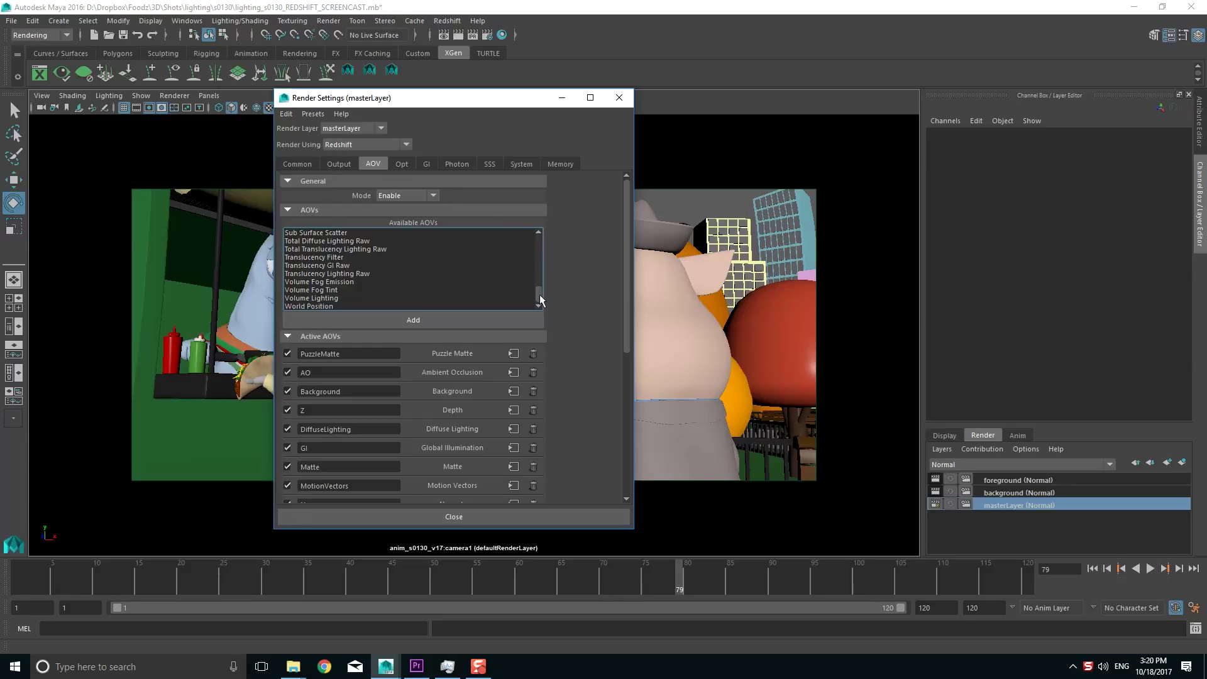
pyautogui.moveTo(537, 240); pyautogui.dragTo(530, 293)
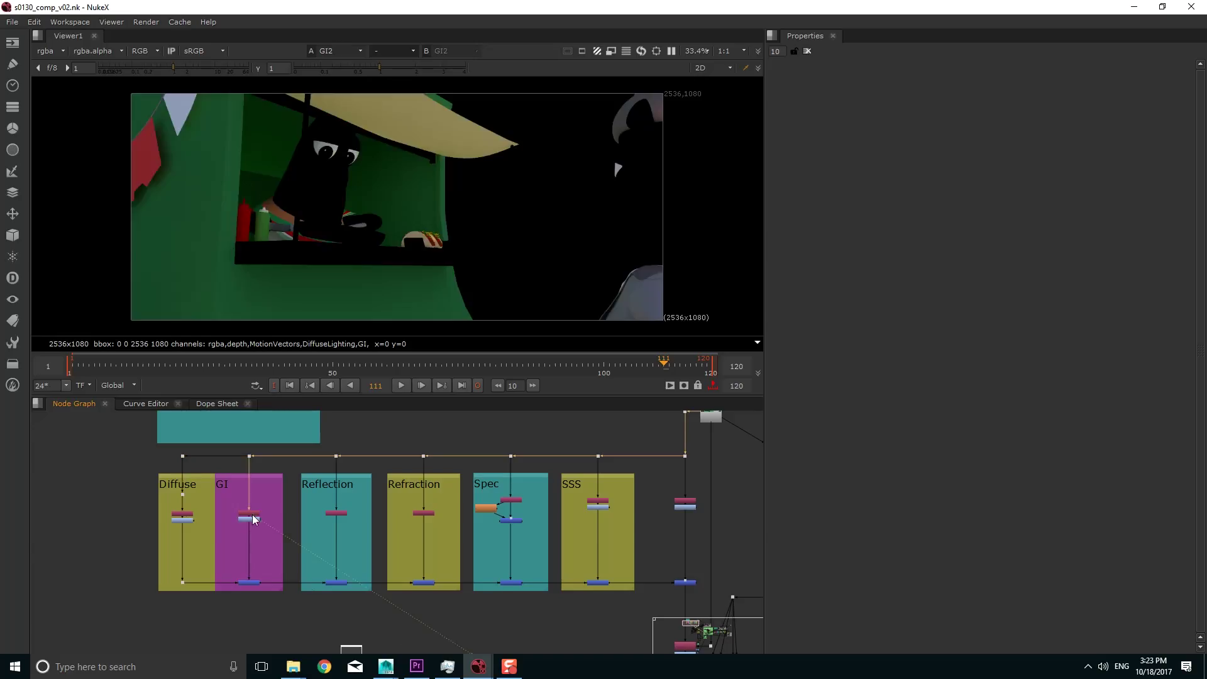
# View the GI, Reflection, Refraction, Spec and SSS Shuffle passes in turn
pyautogui.press('1')
pyautogui.click(424, 514)
pyautogui.press('1')
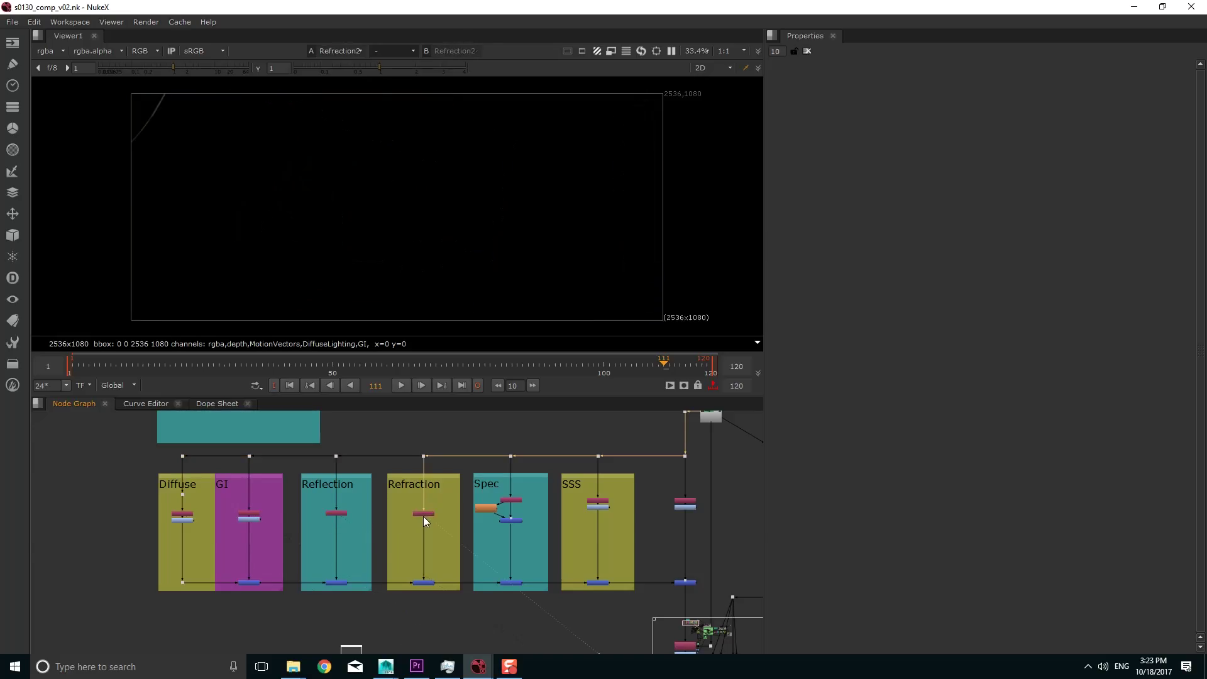
pyautogui.click(511, 500)
pyautogui.press('1')
pyautogui.click(597, 501)
pyautogui.press('1')
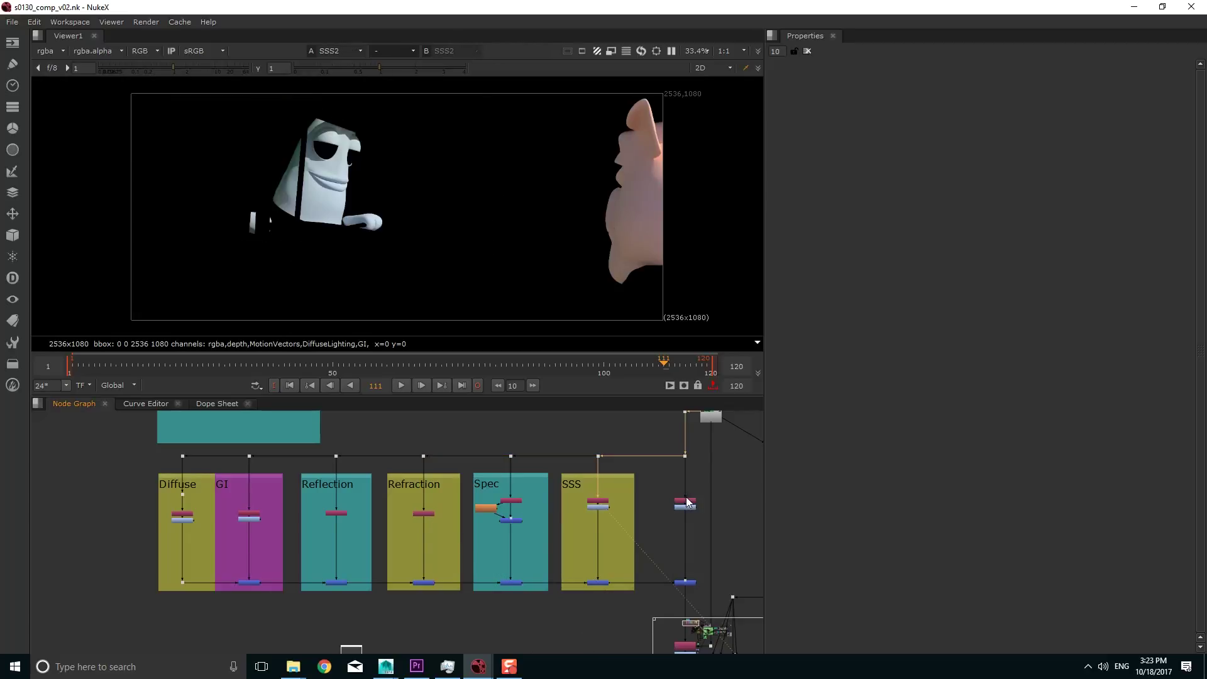
pyautogui.click(685, 503)
pyautogui.press('1')
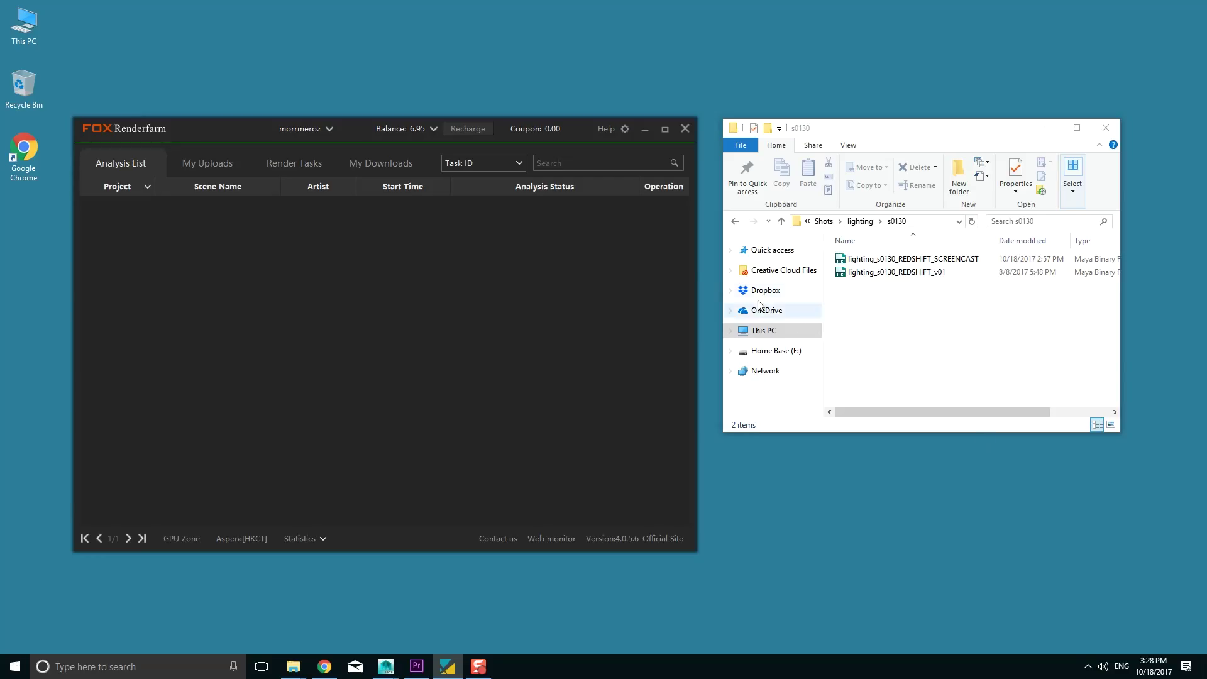
# Enable Project Setting in Preferences, then drop lighting_s0130_REDSHIFT_v01 onto the Analysis List
pyautogui.click(627, 130)
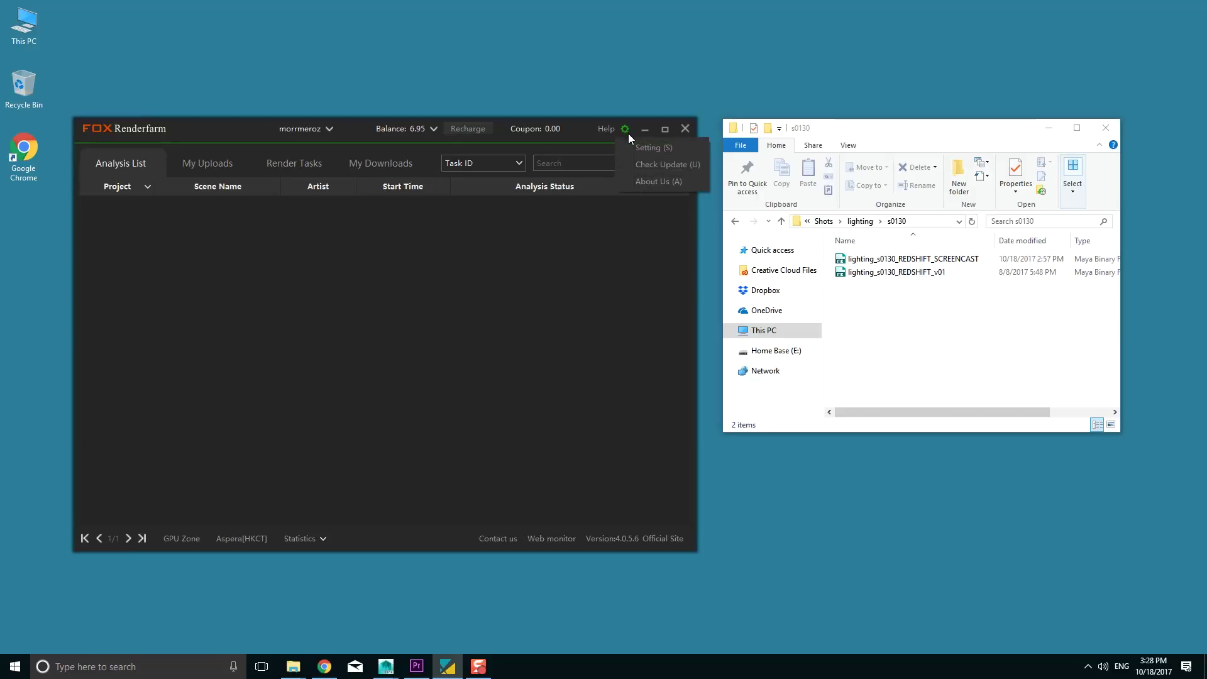
pyautogui.click(648, 148)
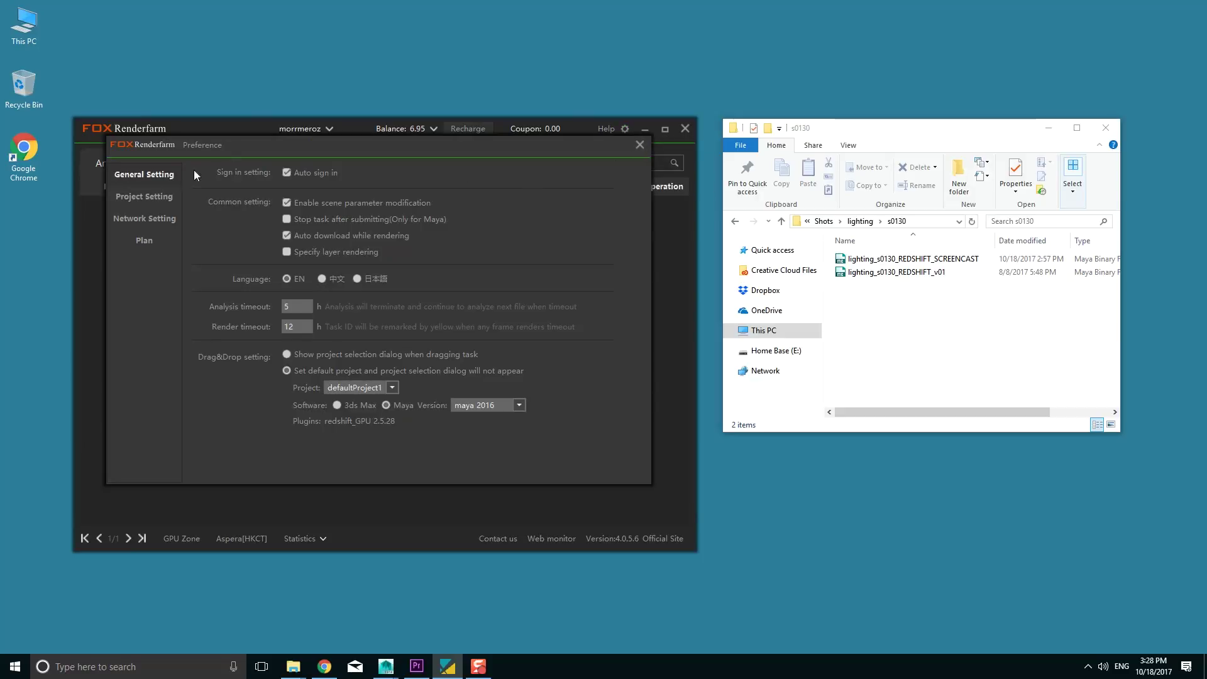
pyautogui.click(163, 196)
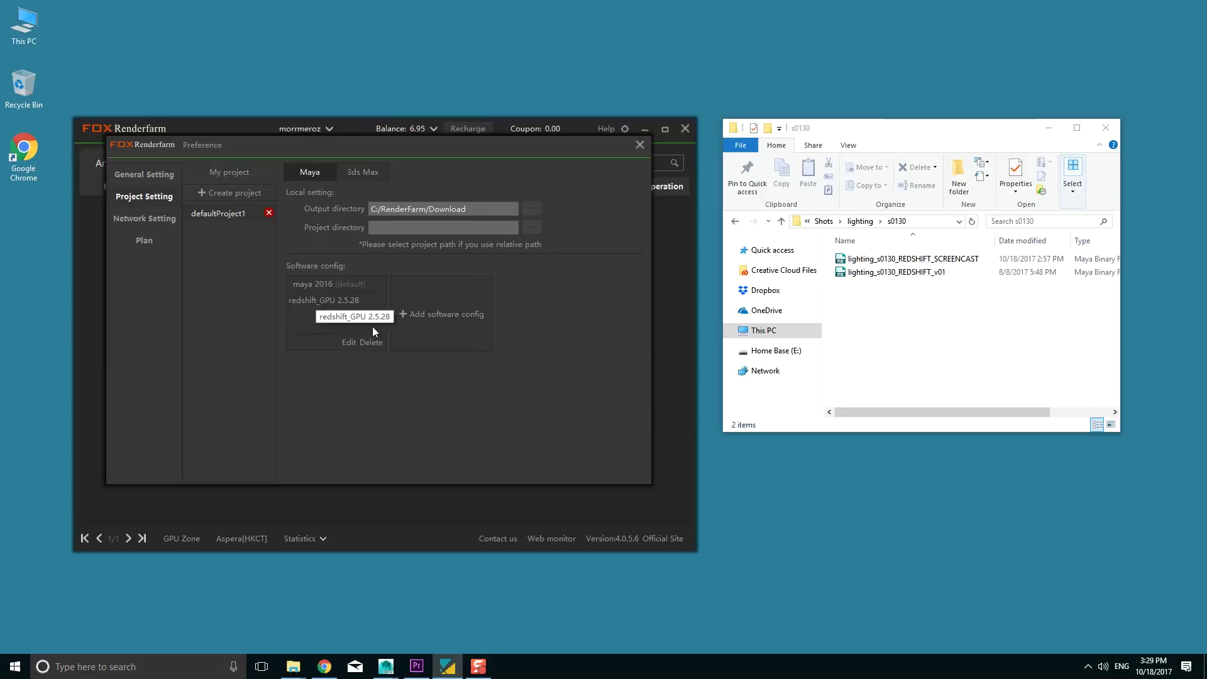
pyautogui.click(640, 145)
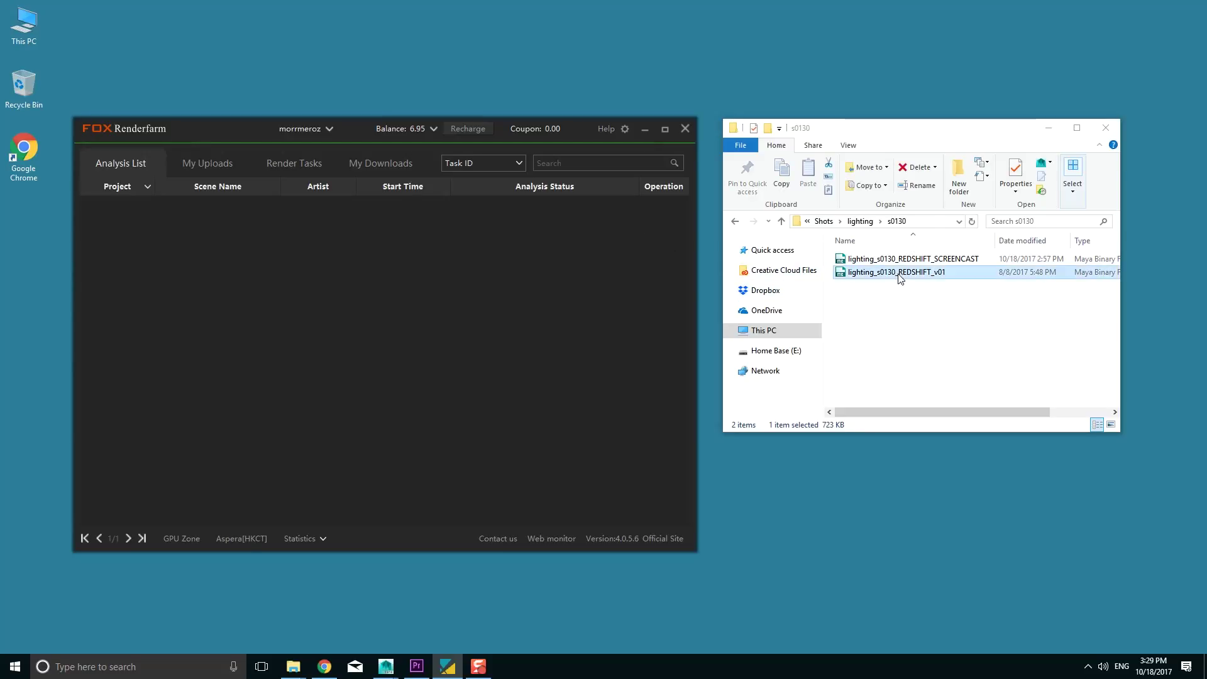
pyautogui.moveTo(668, 290); pyautogui.dragTo(371, 274)
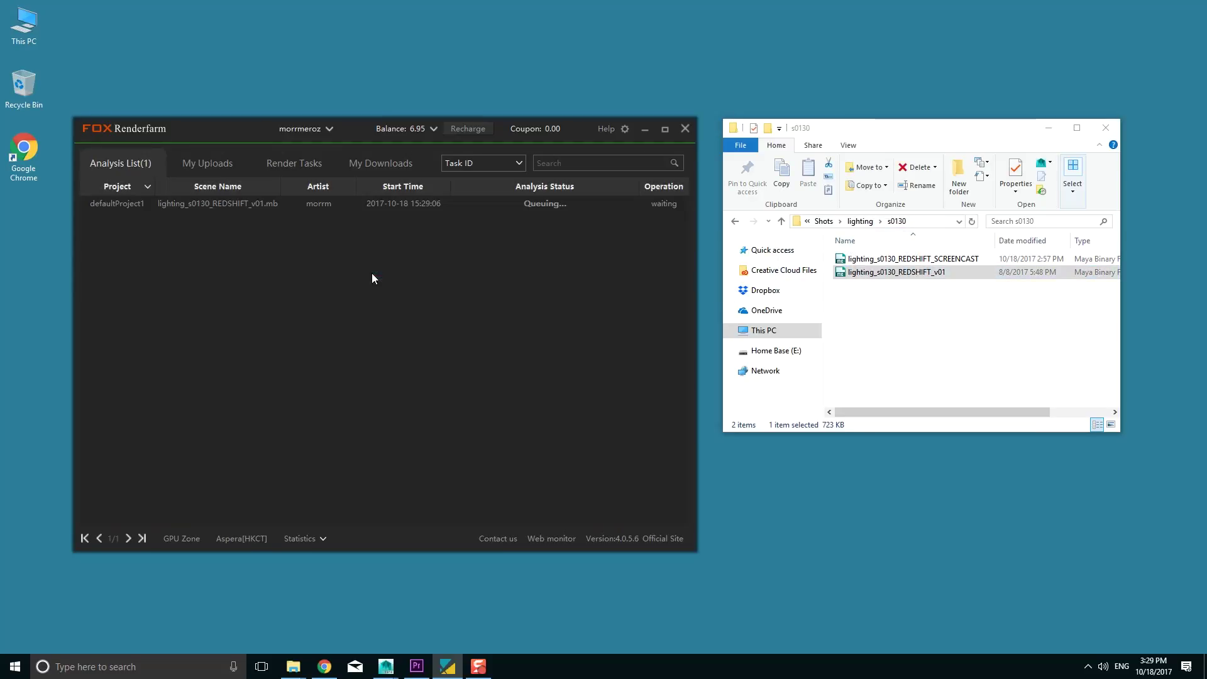